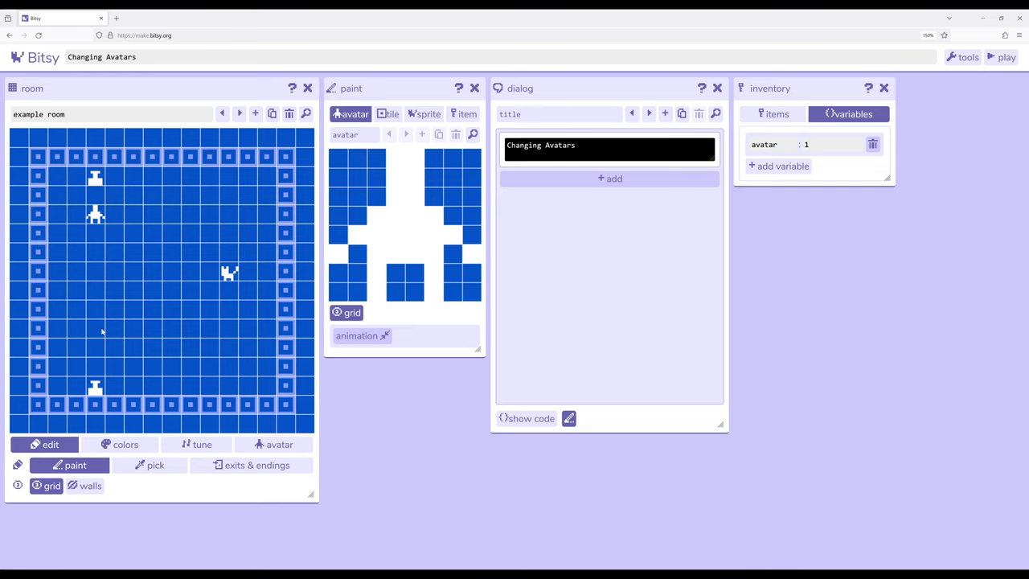
Show the cat sprite's branching dialog and leave the avatar variable's starting value at 1.
left_click(426, 114)
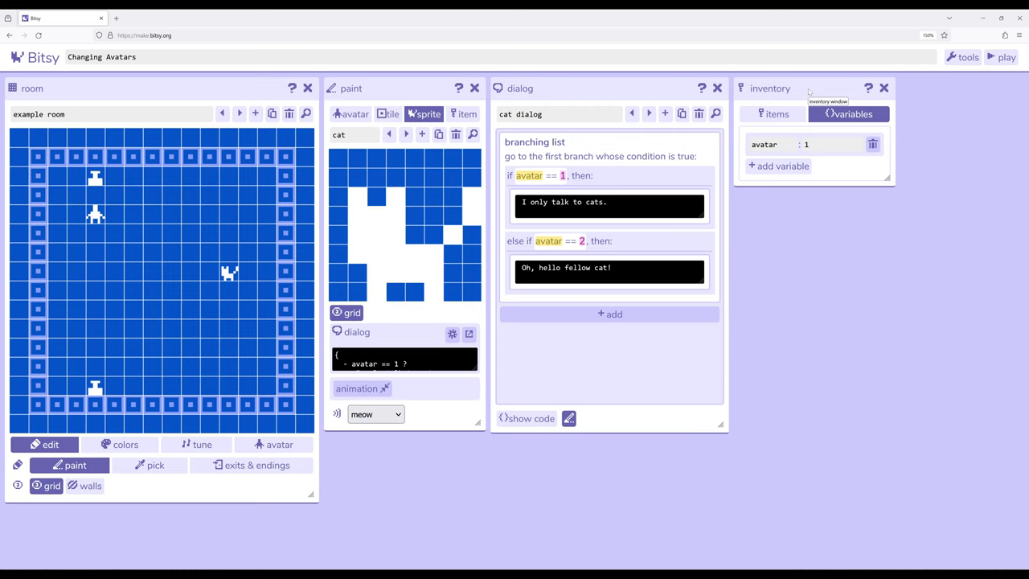
left_click(828, 145)
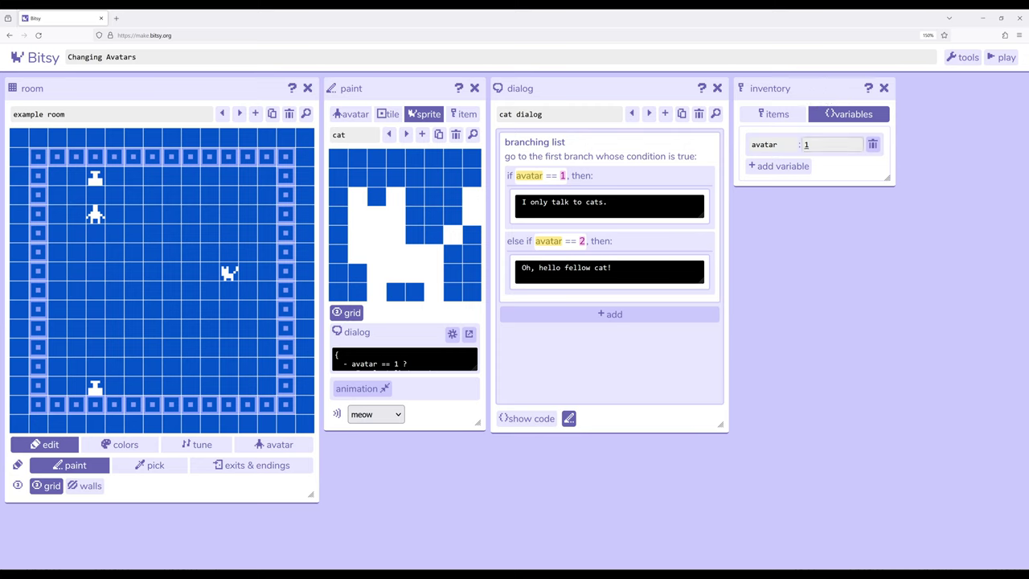
left_click(631, 137)
Show button1's dialog, add an extra morph-avatar-into-cat action, then delete it again.
left_click(406, 134)
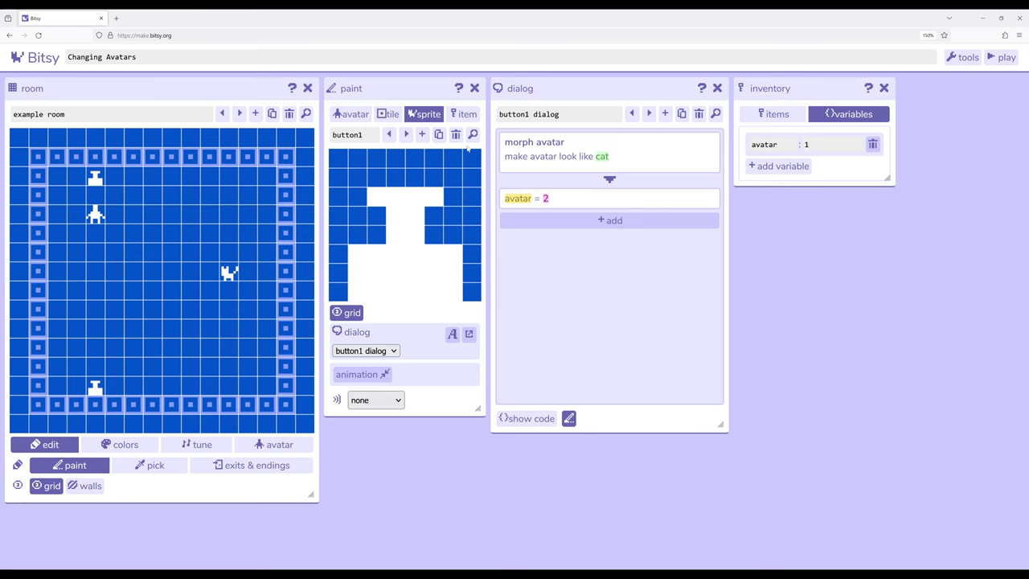
left_click(603, 220)
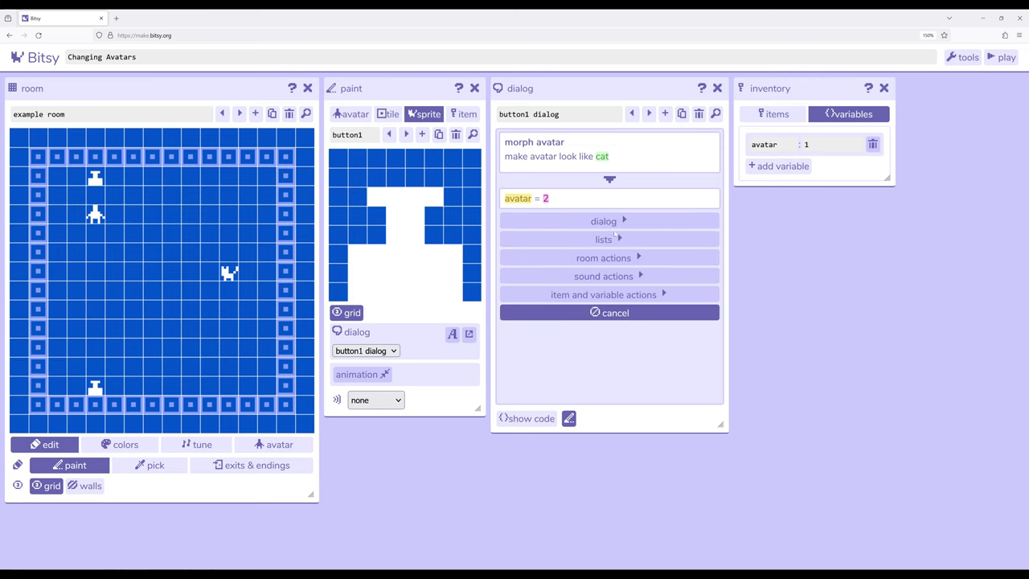
left_click(598, 261)
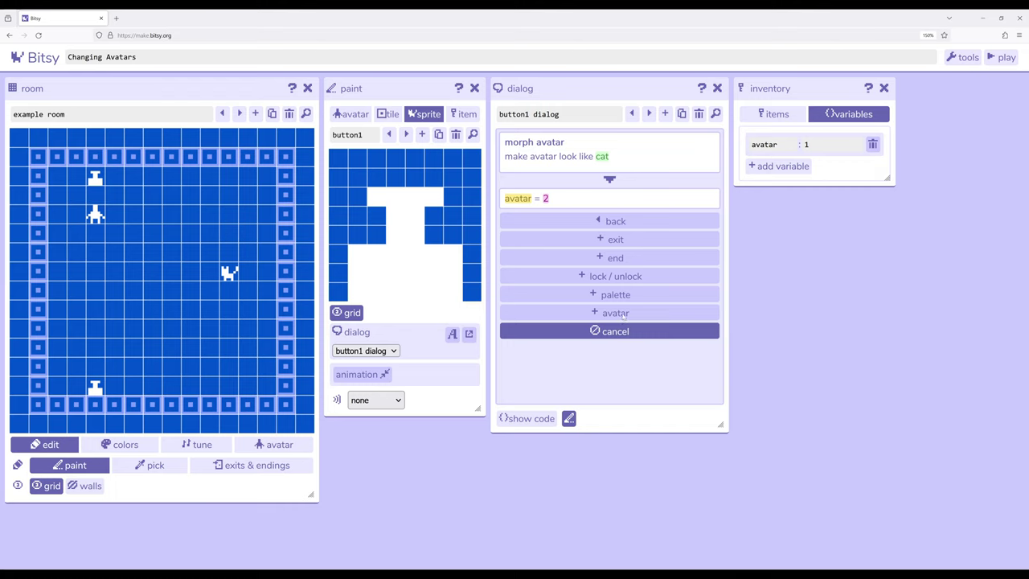
left_click(631, 314)
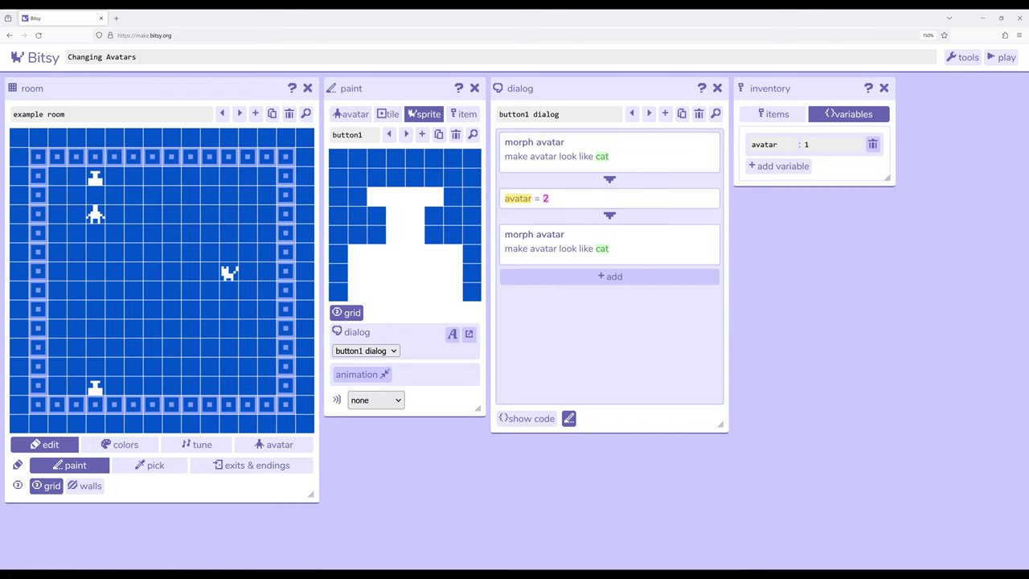
left_click(594, 253)
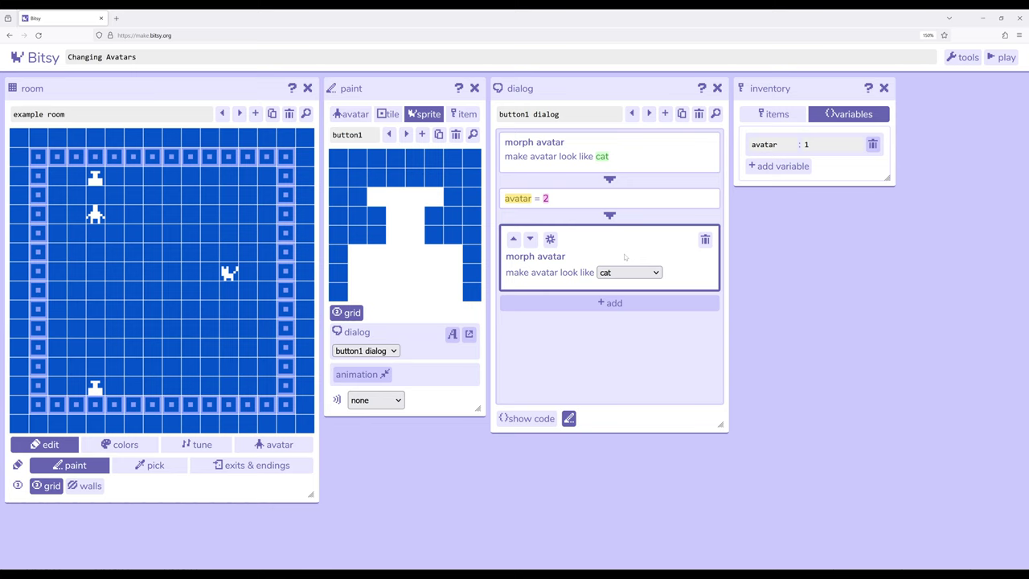
left_click(655, 271)
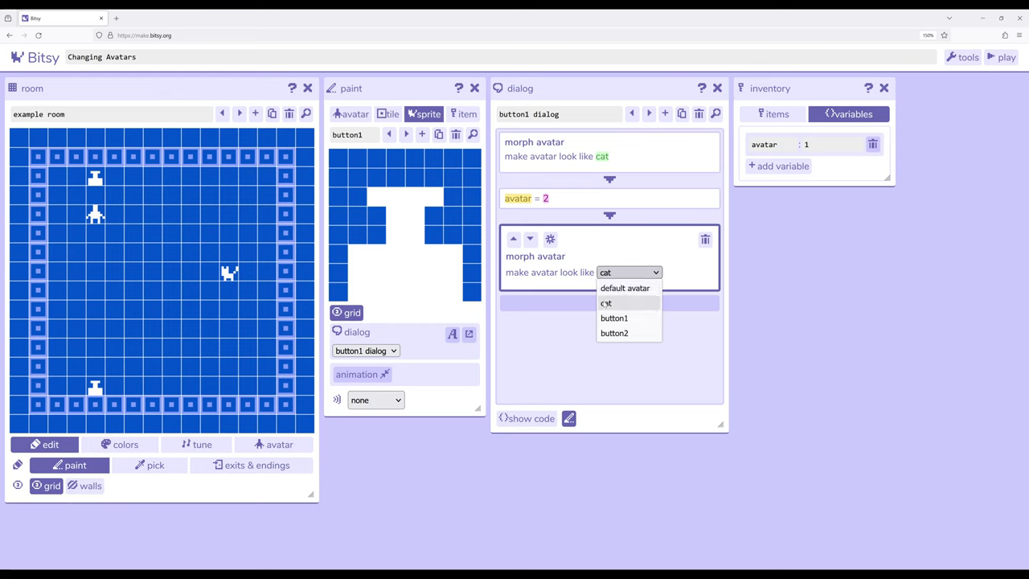
left_click(634, 109)
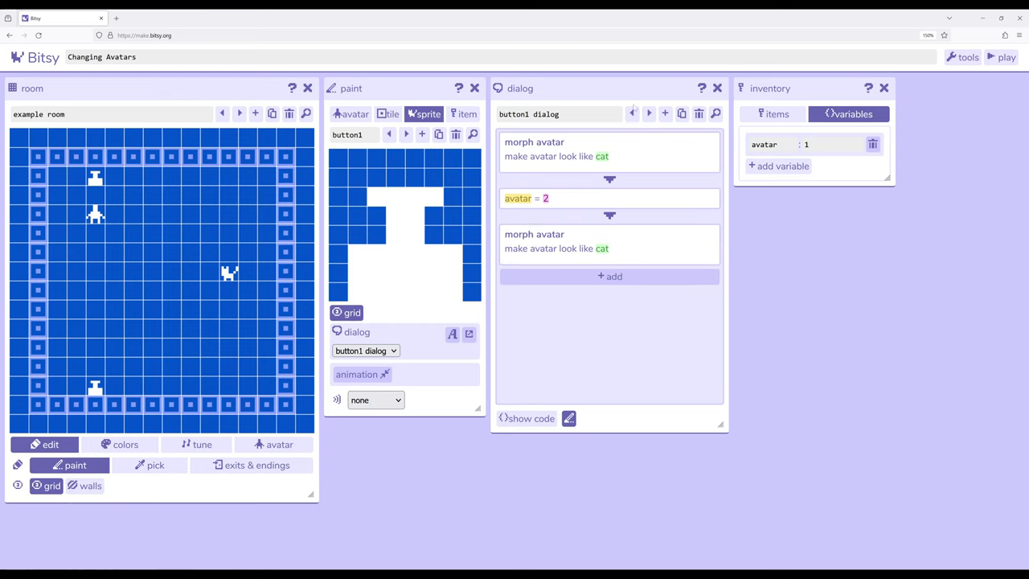
left_click(686, 241)
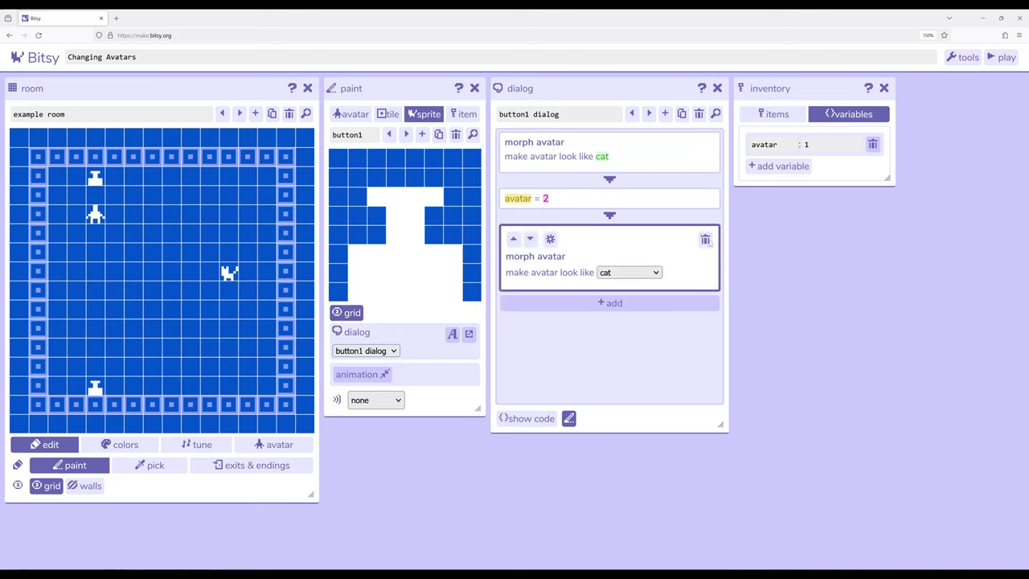
left_click(706, 239)
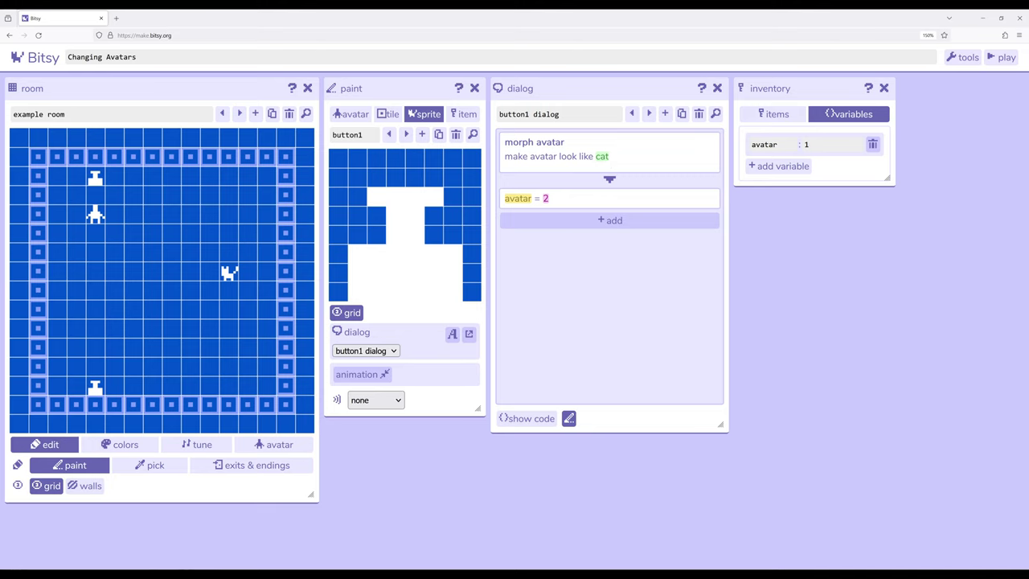
left_click(624, 198)
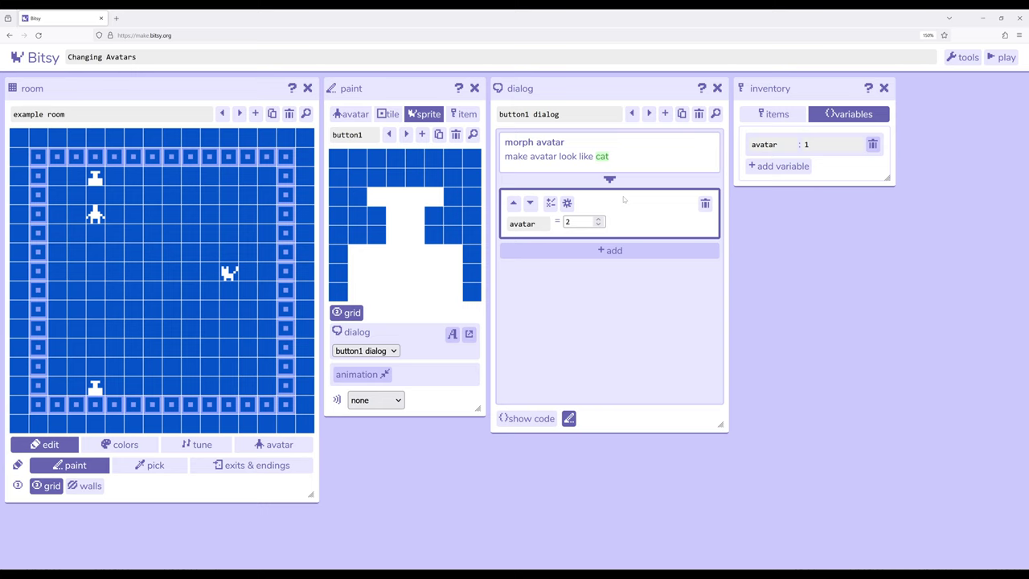
left_click(609, 250)
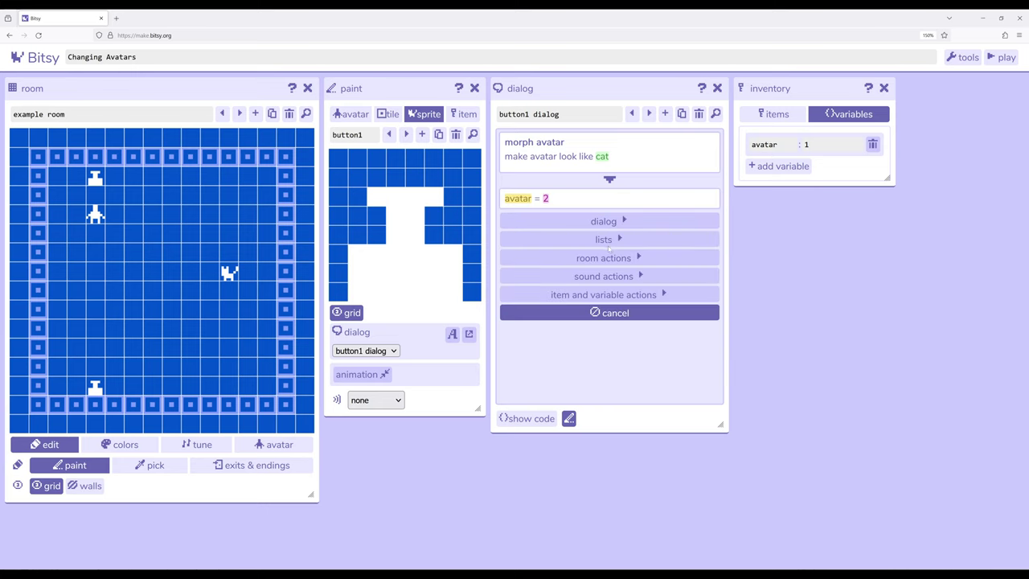
left_click(614, 296)
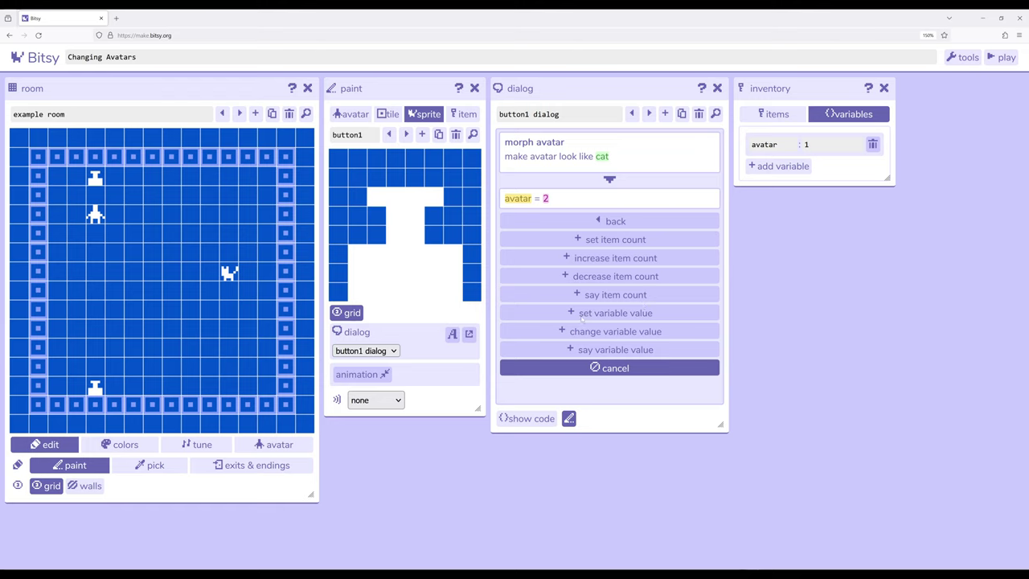
left_click(655, 369)
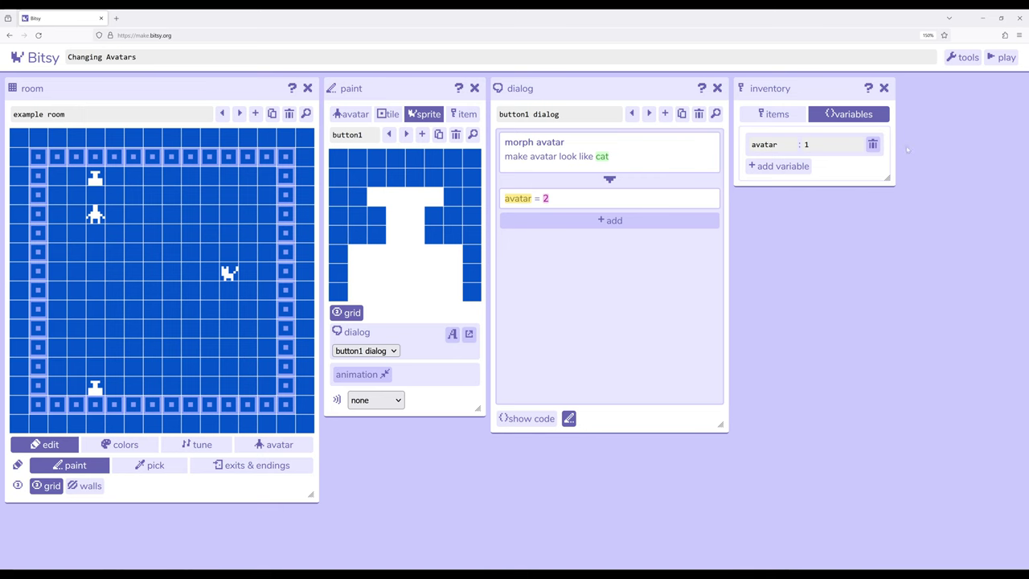
Start the playtest and walk to the cat, which says it only talks to cats.
left_click(999, 58)
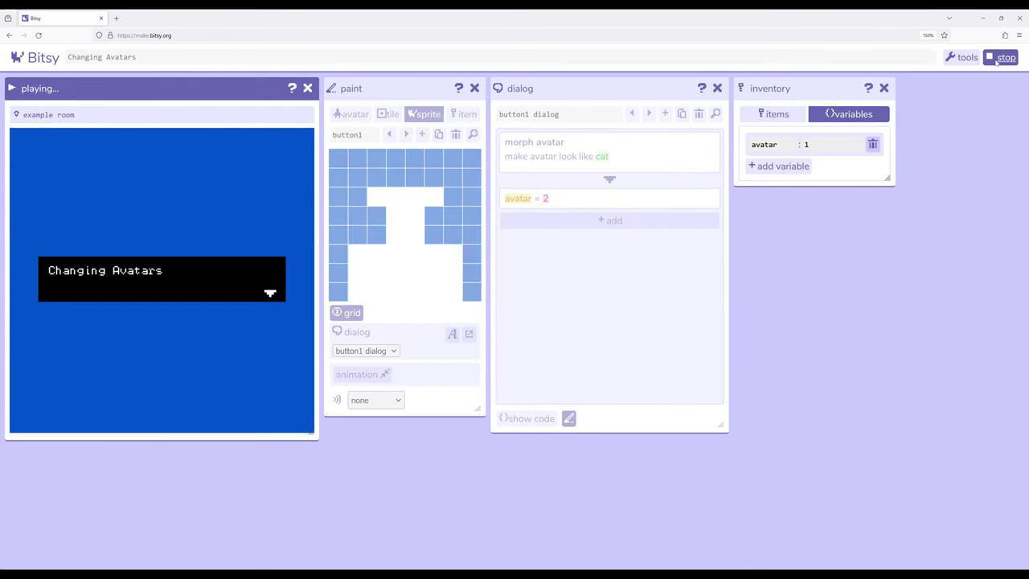
key("Right")
key("Right")
key("Right")
key("Right")
key("Down")
key("Down")
key("Down")
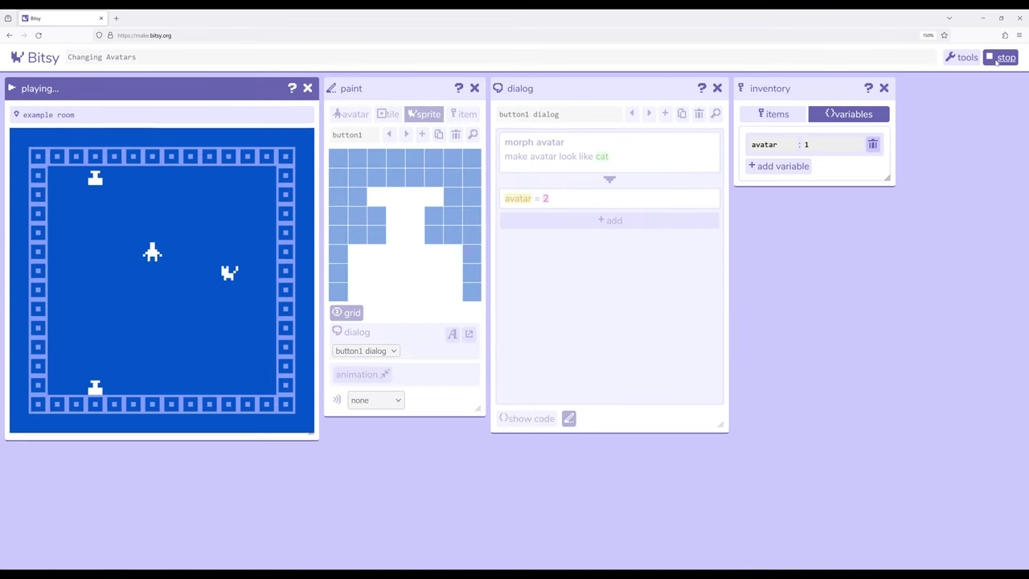
key("Right")
key("Right")
key("Right")
key("Right")
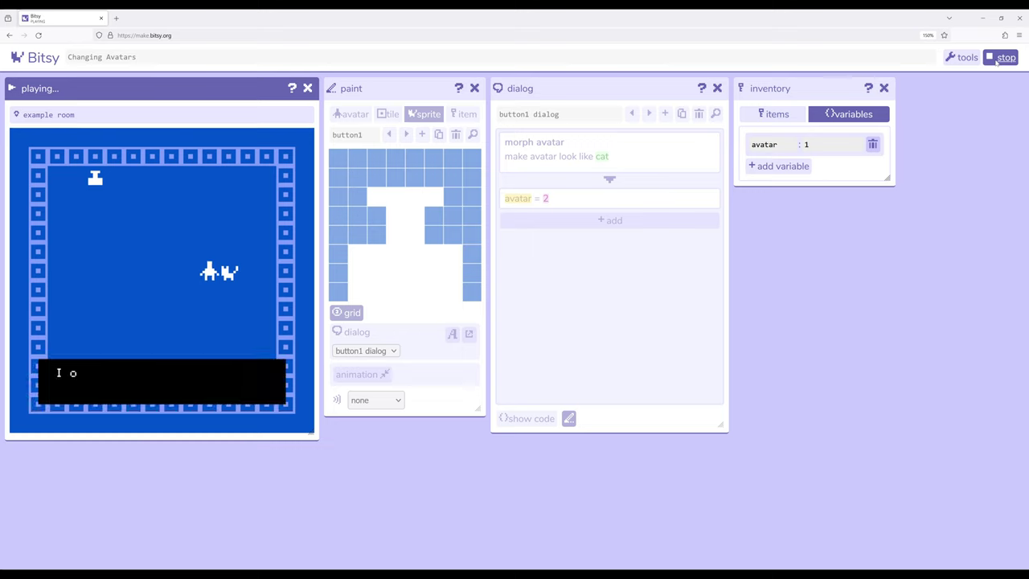
key("Left")
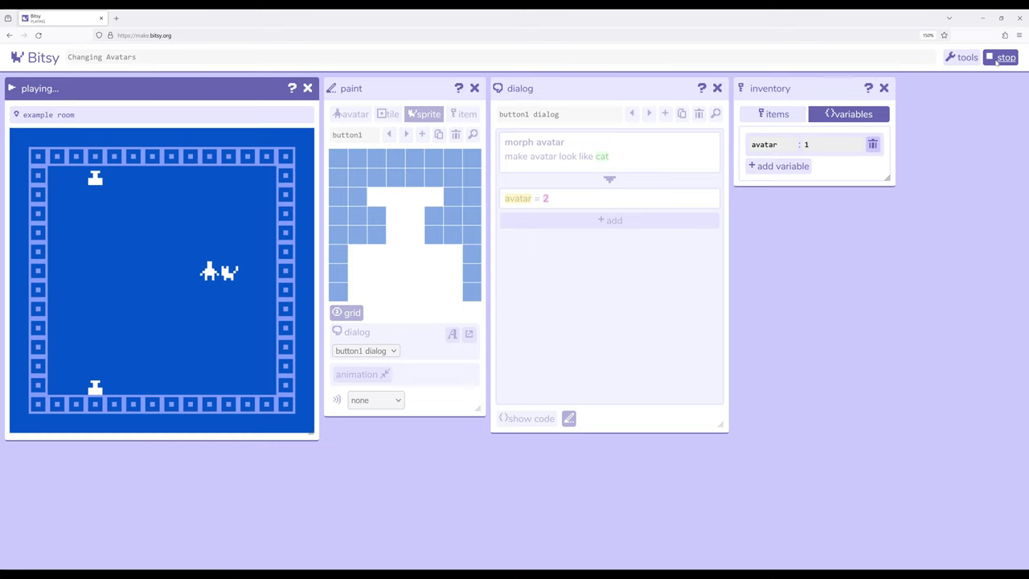
key("Left")
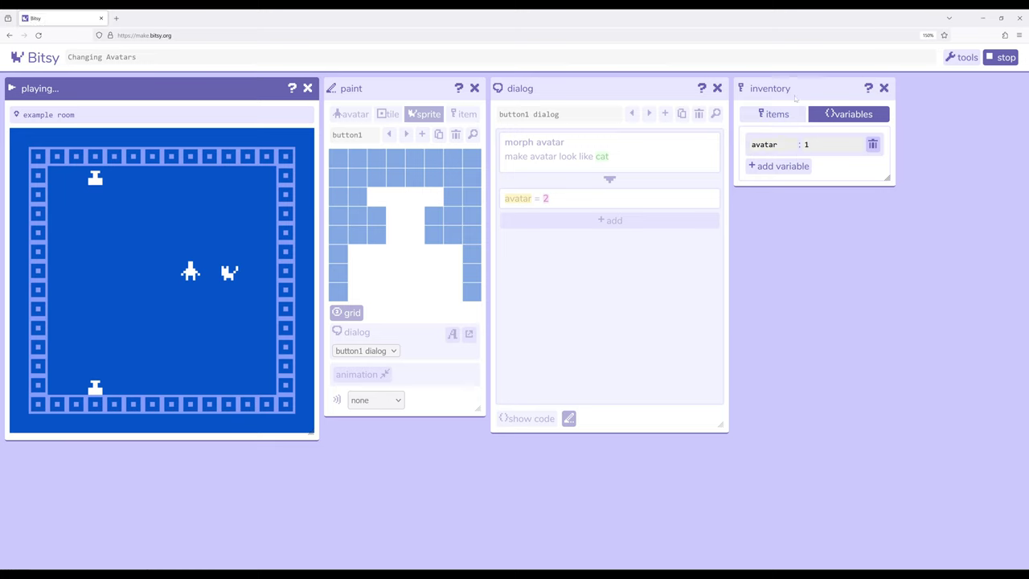
Step onto the lower button to become a cat, then get the other cat's greeting.
key("Left")
key("Left")
key("Left")
key("Left")
key("Left")
key("Down")
key("Down")
key("Down")
key("Down")
key("Down")
key("Down")
key("Right")
key("Right")
key("Up")
key("Up")
key("Up")
key("Right")
key("Right")
key("Right")
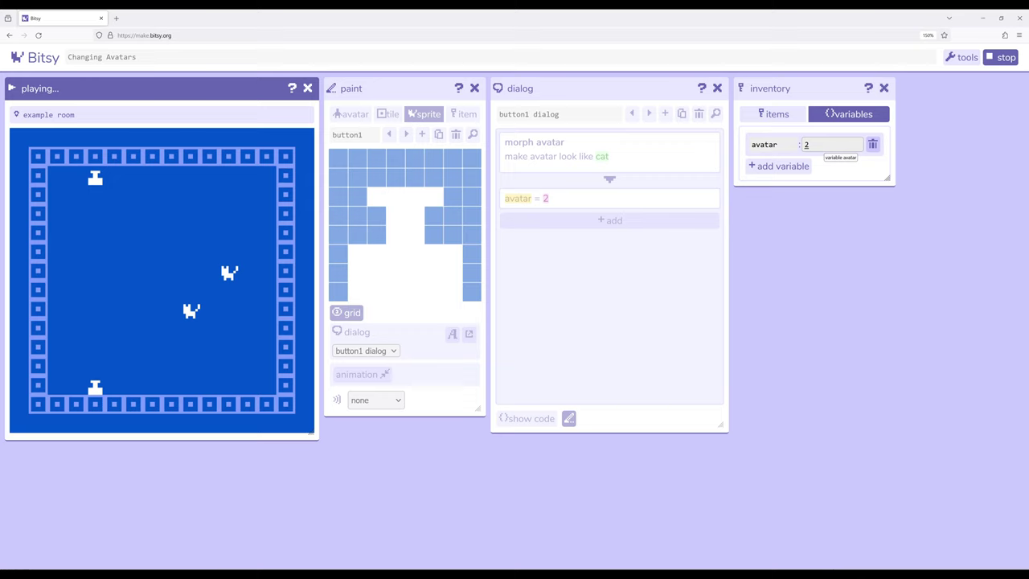
key("Up")
key("Up")
key("Right")
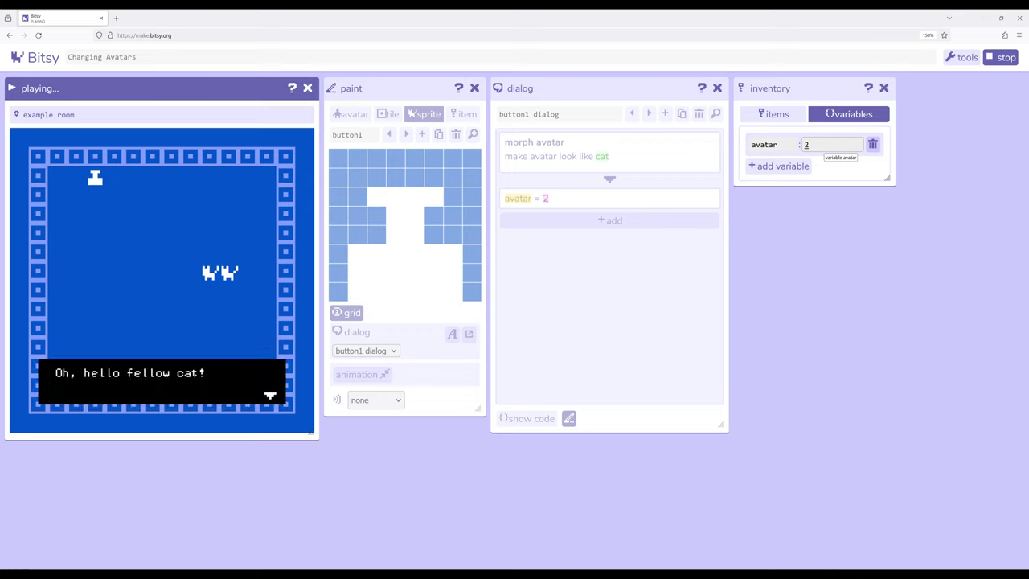
key("Left")
key("Left")
key("Left")
key("Left")
key("Left")
key("Left")
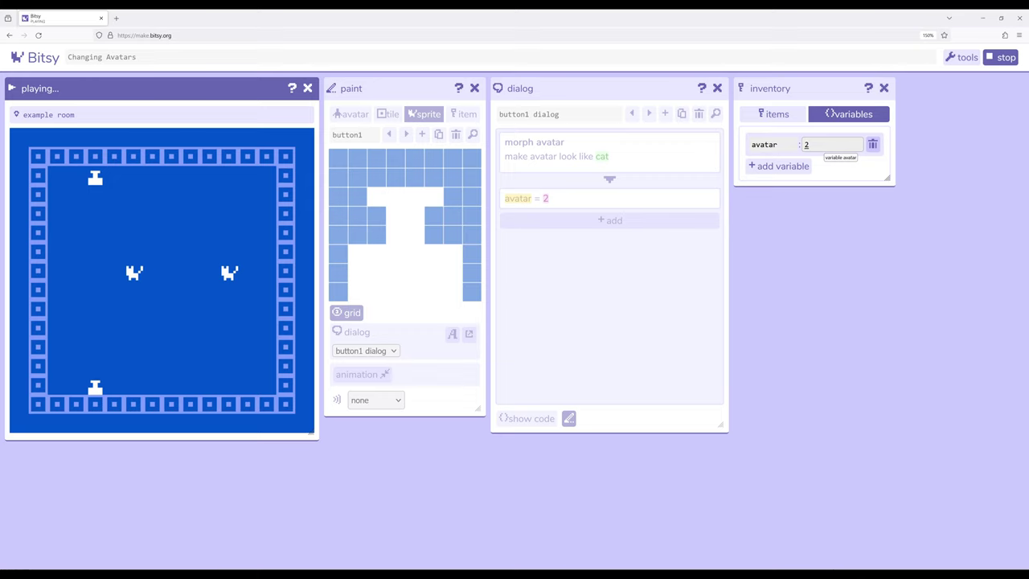
Walk onto the top button to turn back into the default avatar.
key("Up")
key("Up")
key("Up")
key("Left")
key("Up")
key("Up")
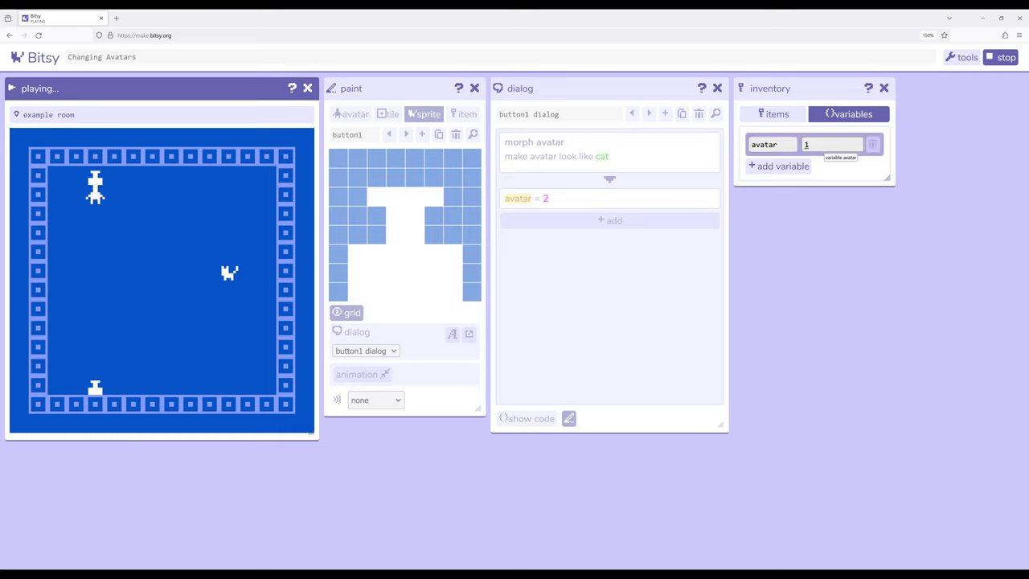
key("Down")
key("Down")
key("Down")
key("Down")
key("Right")
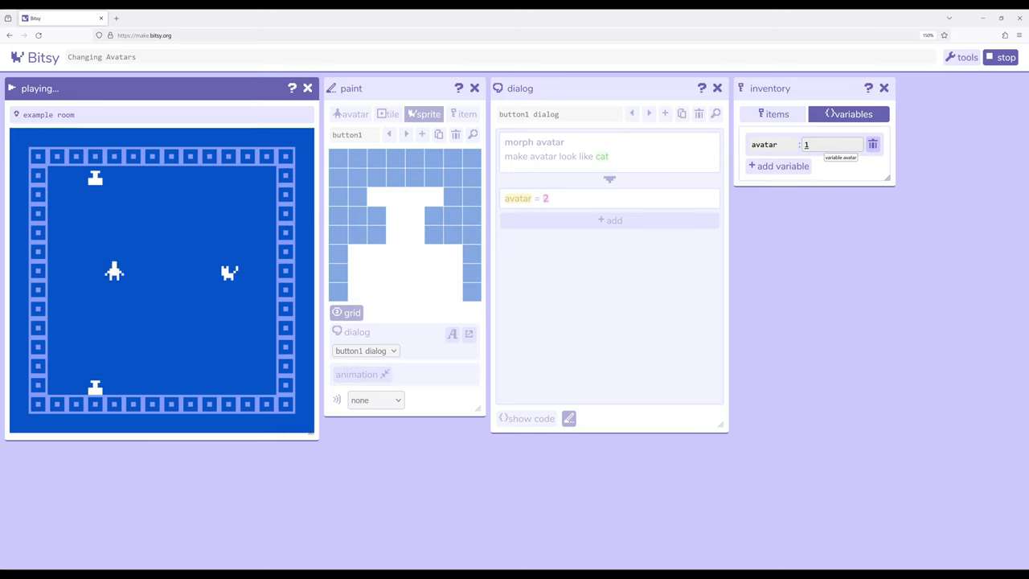
left_click(159, 220)
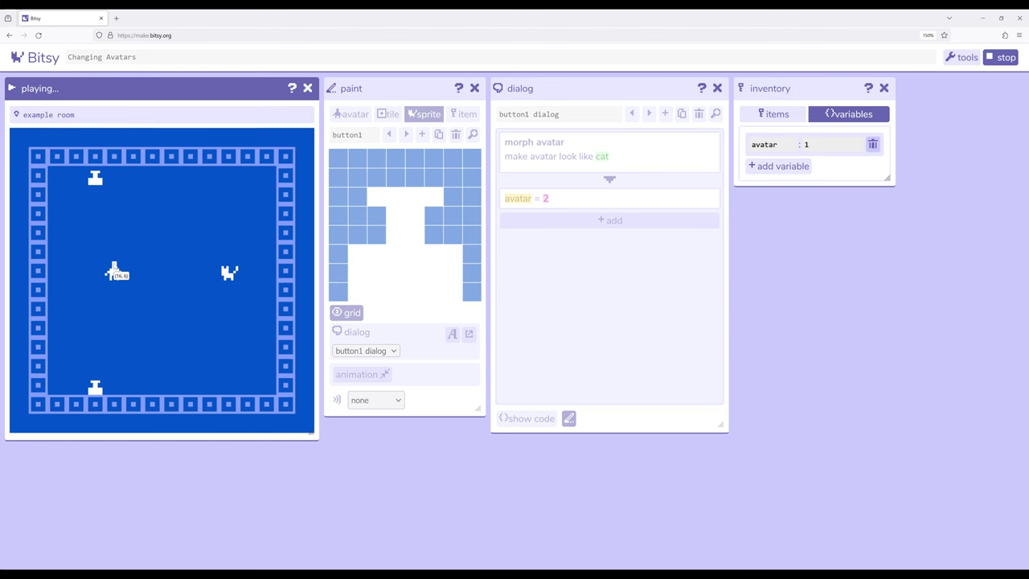
Stop the playtest and return to the room editor.
left_click(1003, 58)
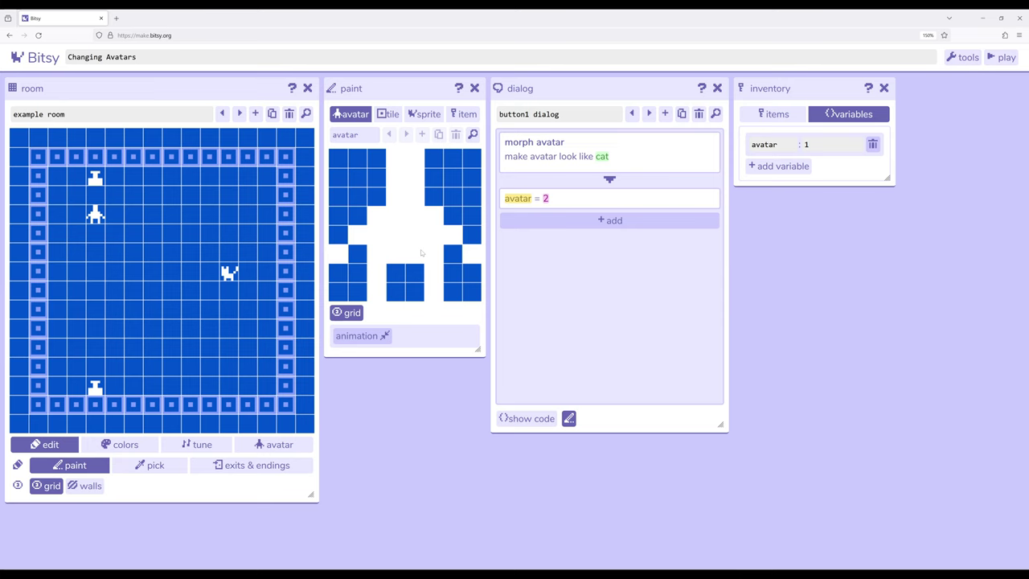
Page through the cat and button1 sprites to reach button2's dialog.
left_click(421, 114)
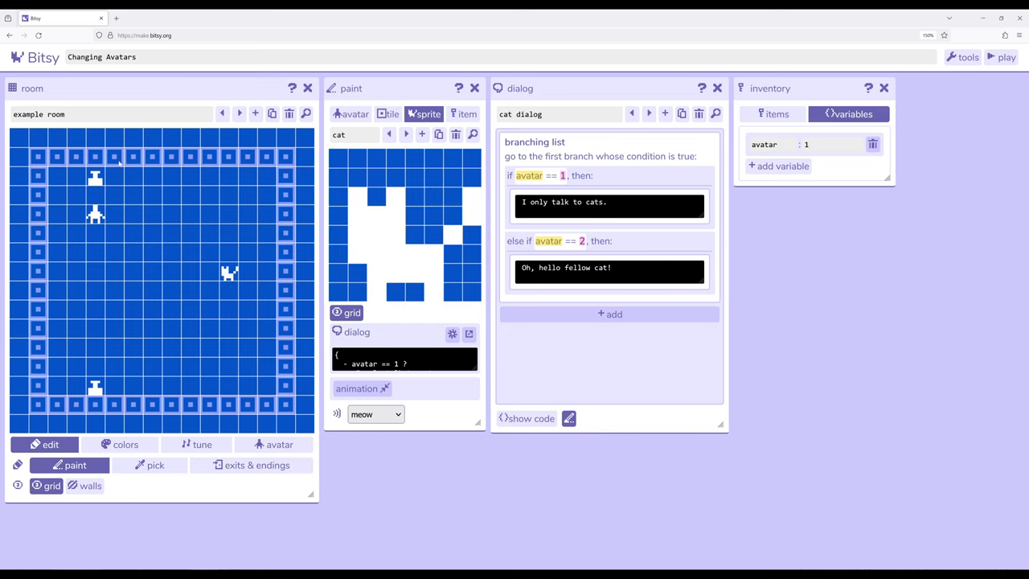
left_click(406, 135)
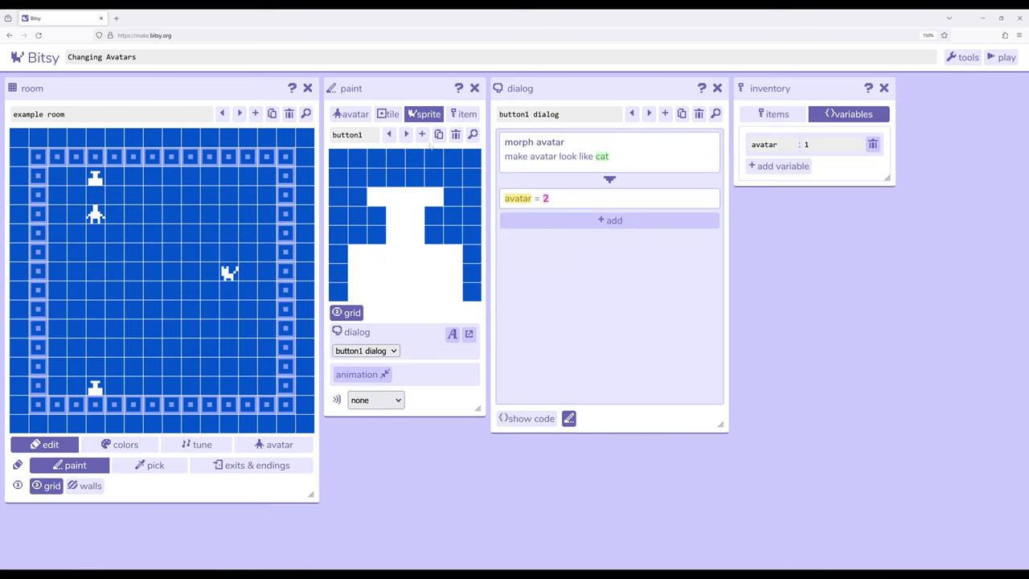
left_click(406, 134)
Browse the room actions for button2's dialog, then cancel without adding anything.
left_click(611, 221)
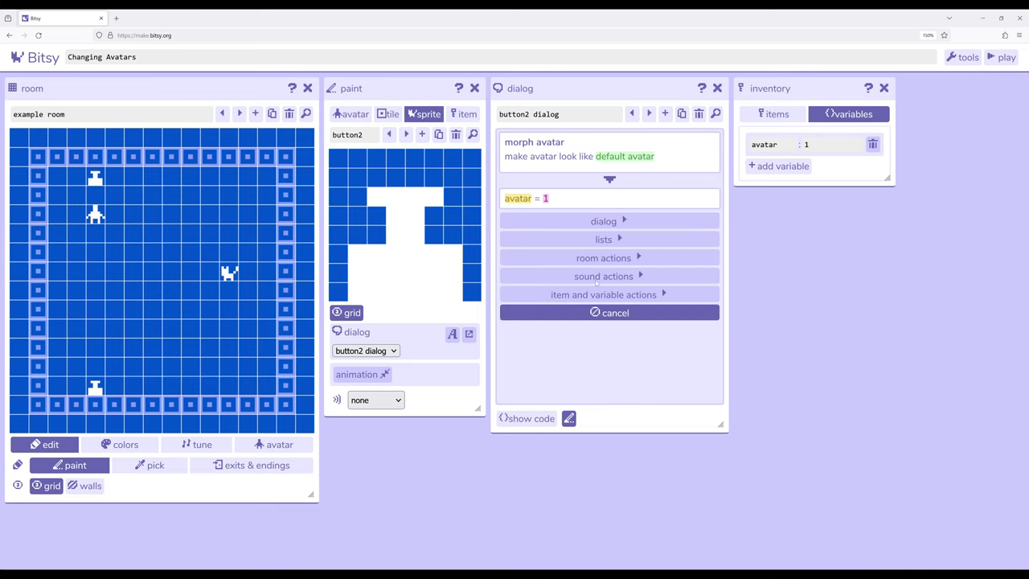
left_click(604, 258)
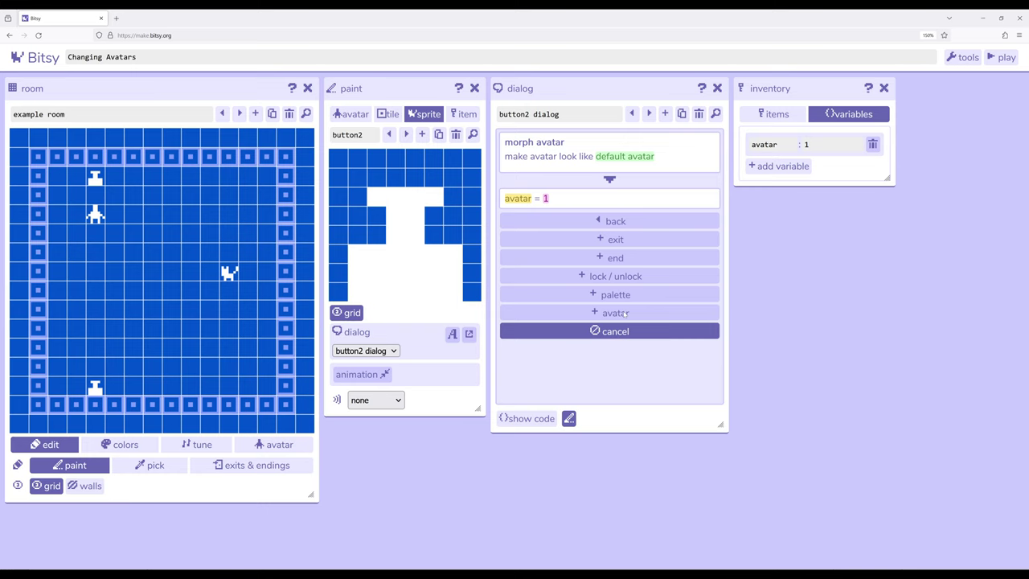
left_click(618, 223)
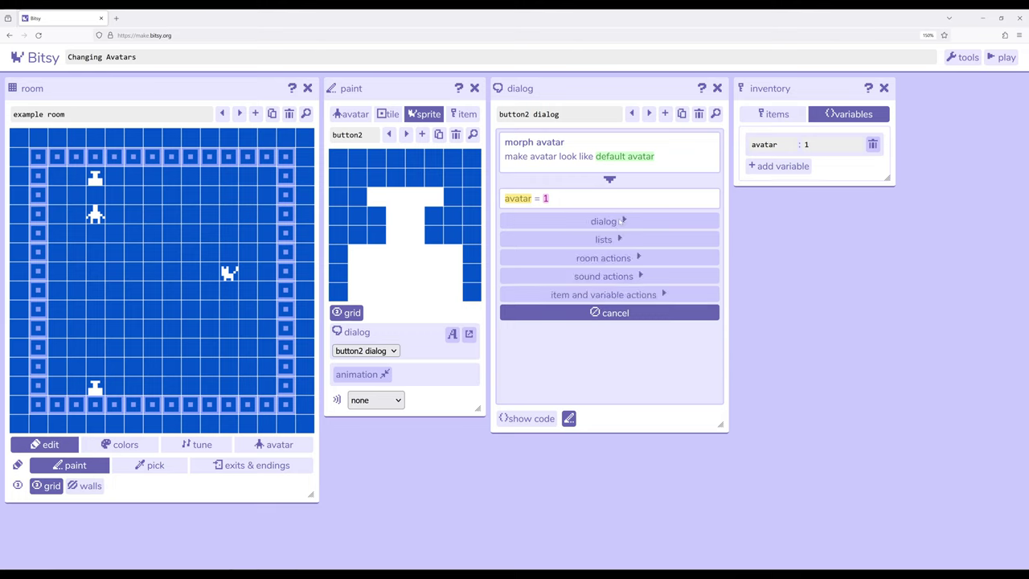
left_click(617, 314)
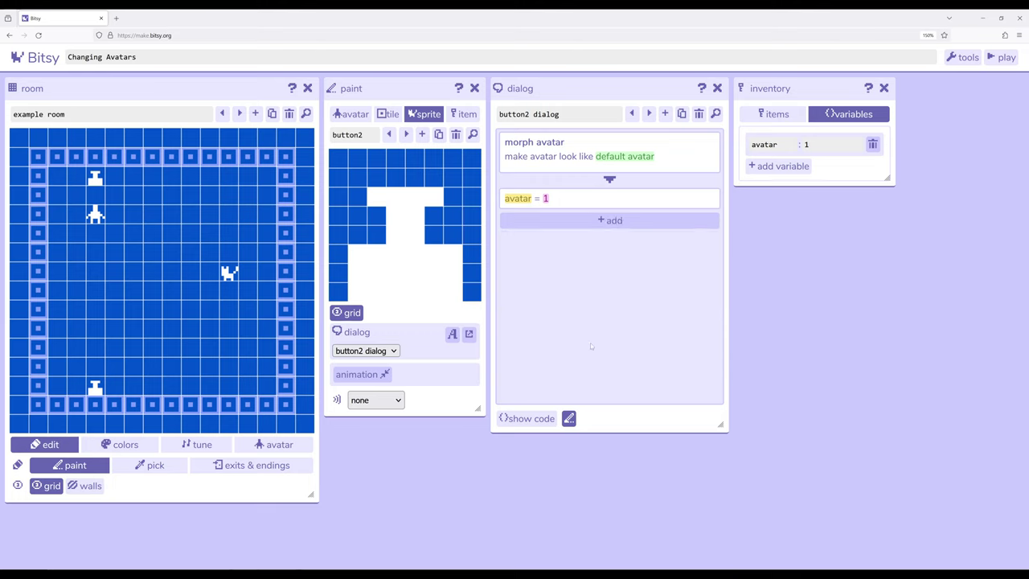